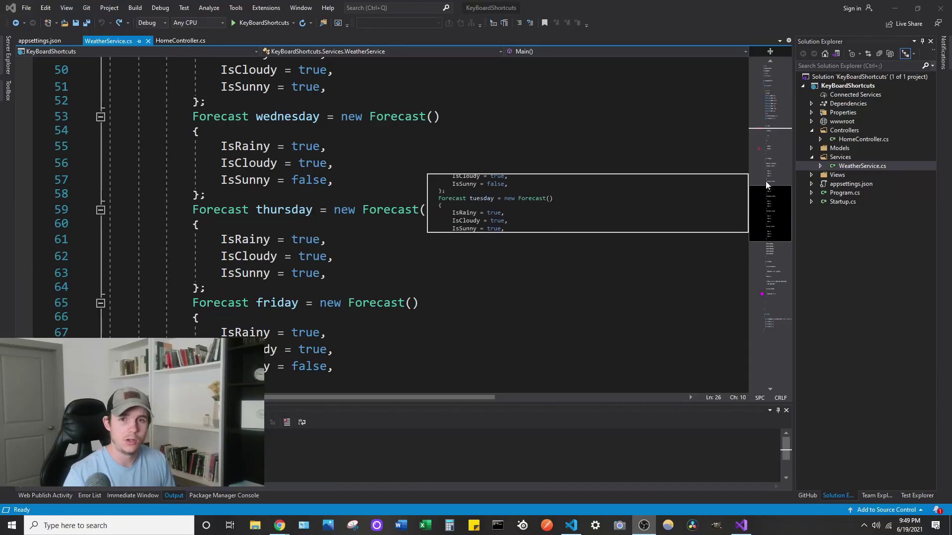
{"action": "left_click_drag", "start_coordinate": [765, 209], "coordinate": [763, 154]}
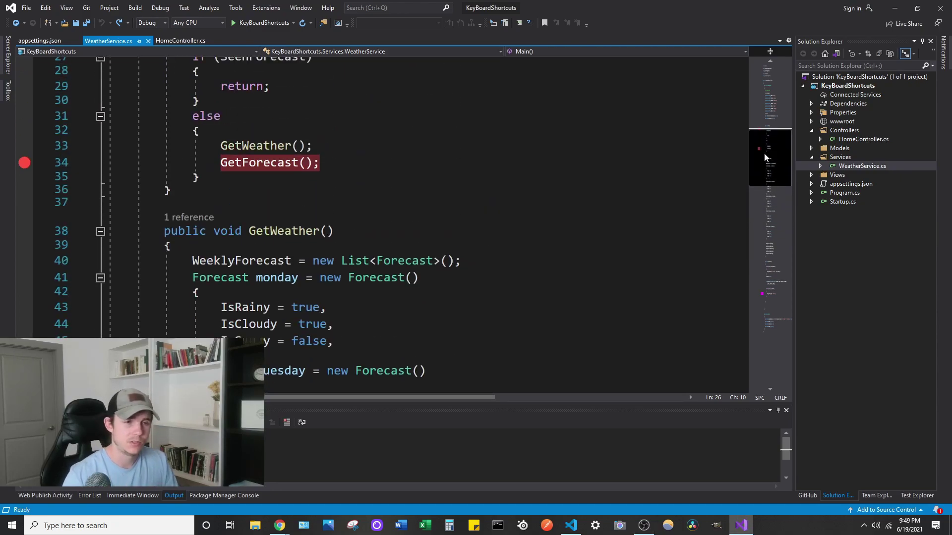
{"action": "left_click_drag", "start_coordinate": [763, 153], "coordinate": [771, 91]}
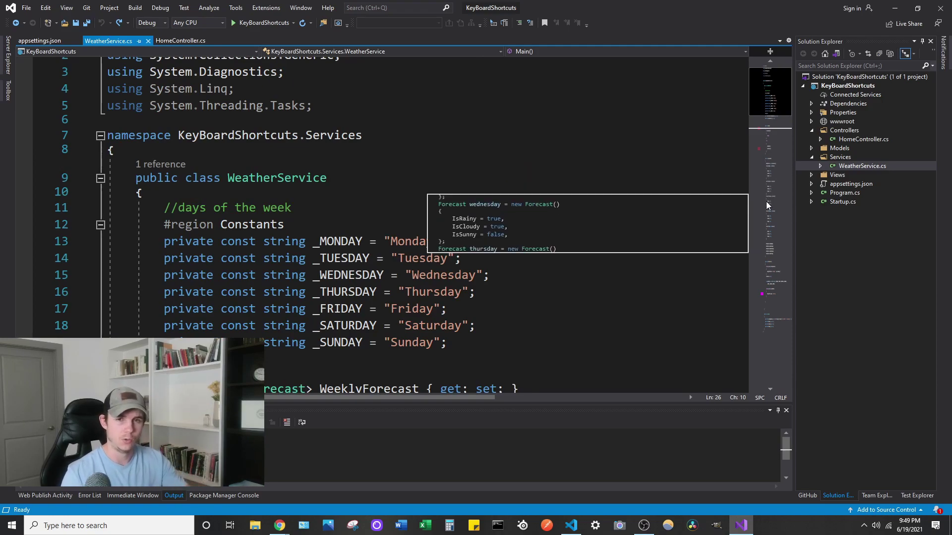
Step: Jump to the Forecast declarations near line 51, checking the Thursday forecast in VS Code
{"action": "left_click", "coordinate": [769, 215]}
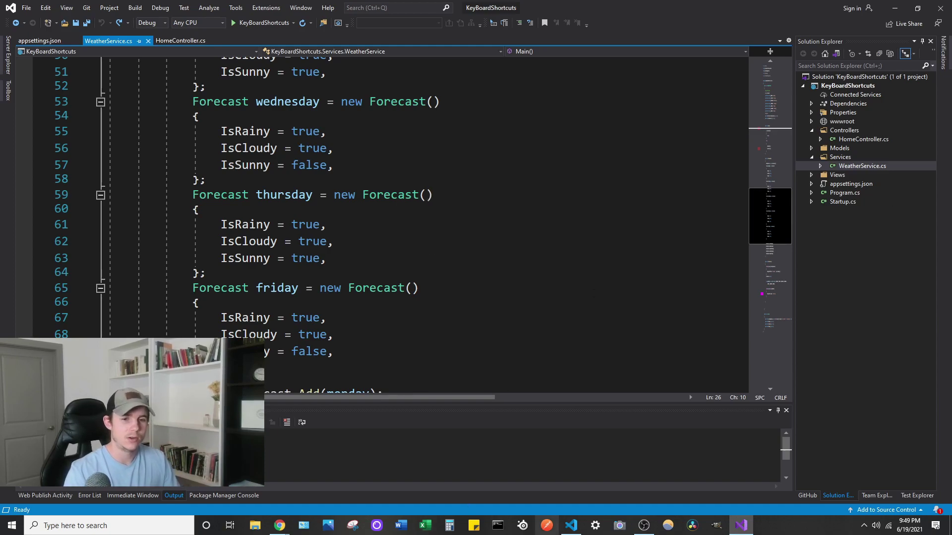
{"action": "left_click", "coordinate": [568, 526]}
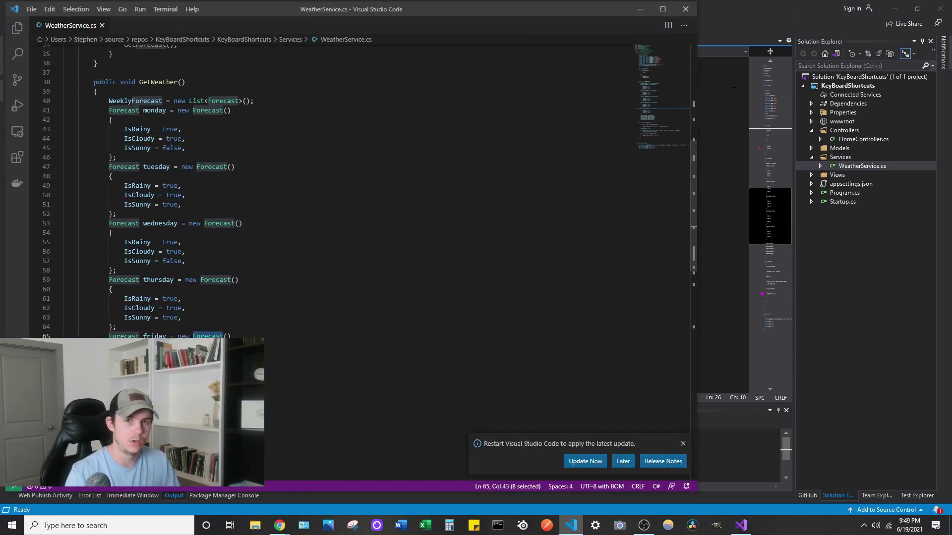
{"action": "left_click", "coordinate": [664, 123]}
{"action": "scroll", "coordinate": [660, 131], "scroll_direction": "down", "scroll_amount": 5}
{"action": "scroll", "coordinate": [660, 100], "scroll_direction": "up", "scroll_amount": 10}
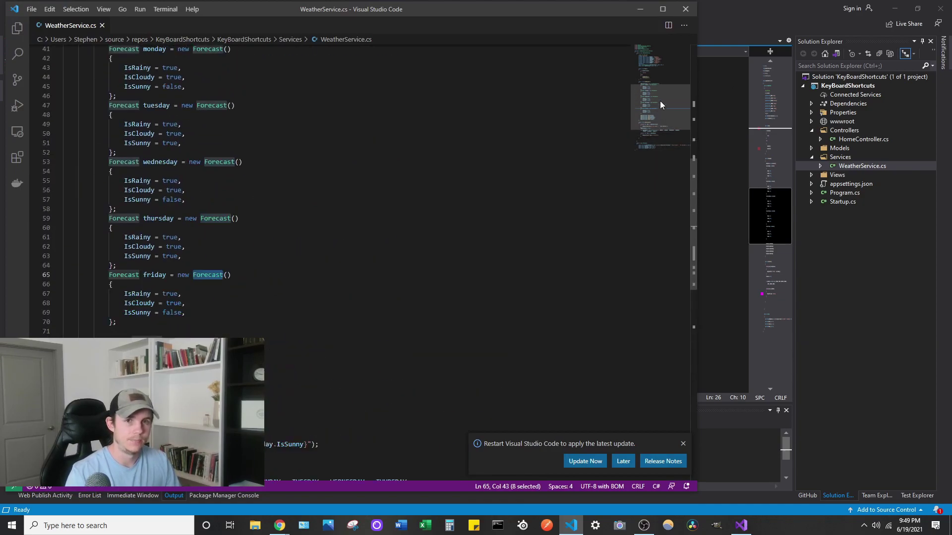
{"action": "scroll", "coordinate": [659, 101], "scroll_direction": "up", "scroll_amount": 6}
{"action": "left_click", "coordinate": [640, 9]}
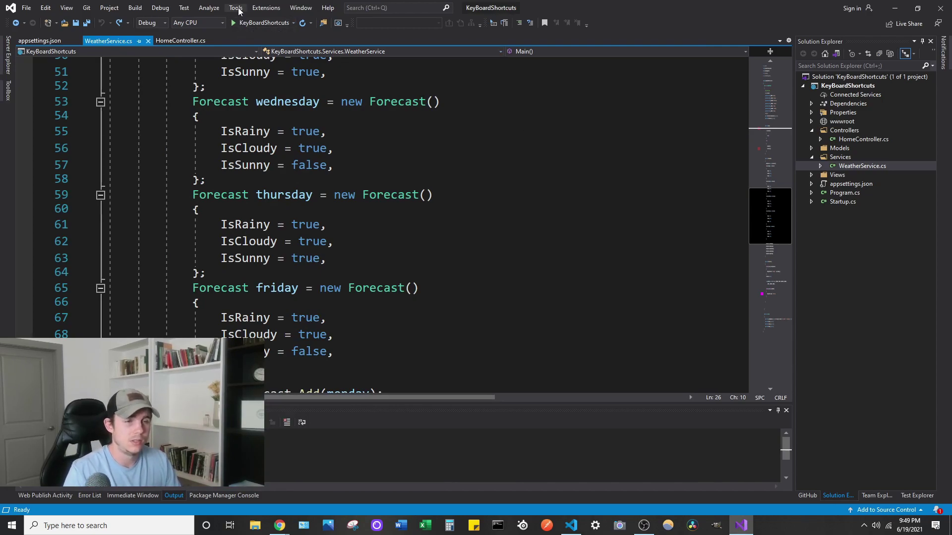
Step: Enable map mode in Text Editor > All Languages > Scroll Bars options and confirm with OK
{"action": "left_click", "coordinate": [236, 8]}
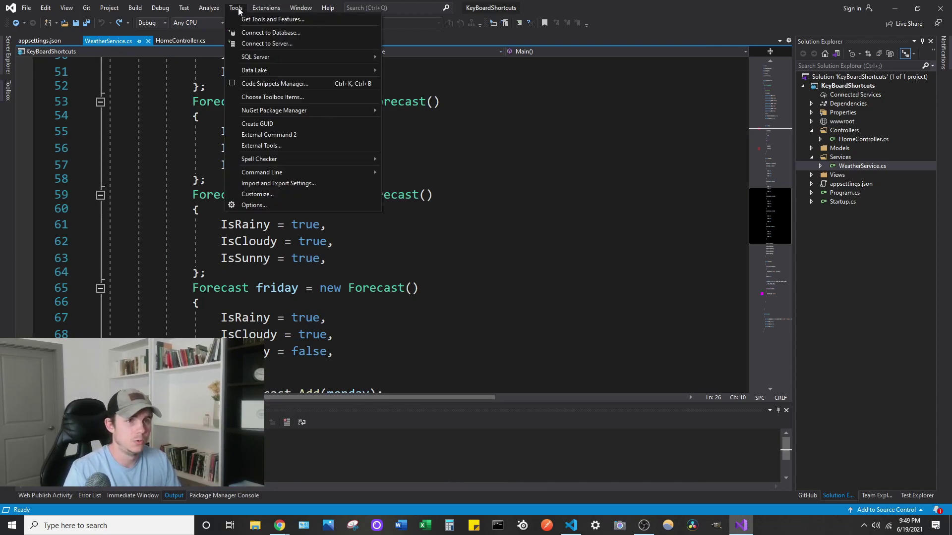
{"action": "left_click", "coordinate": [277, 207]}
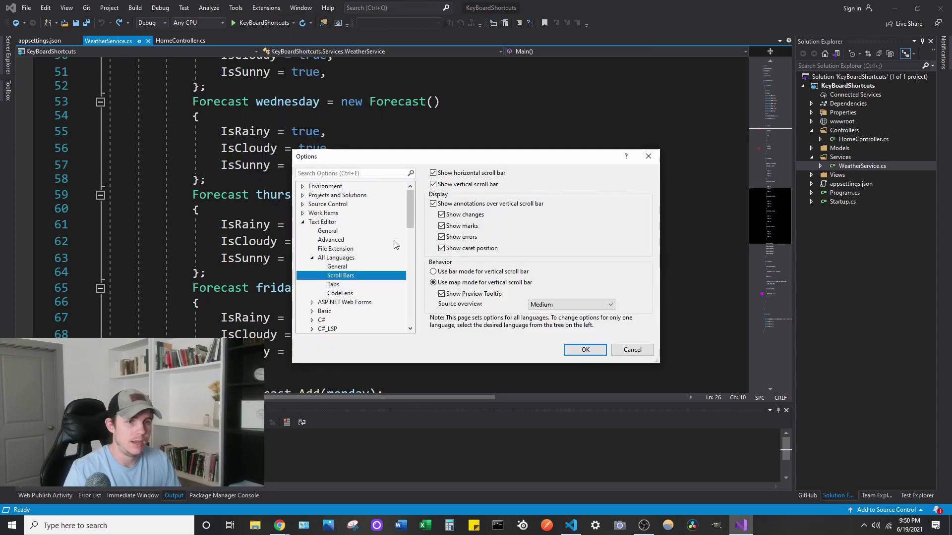
{"action": "left_click", "coordinate": [324, 223]}
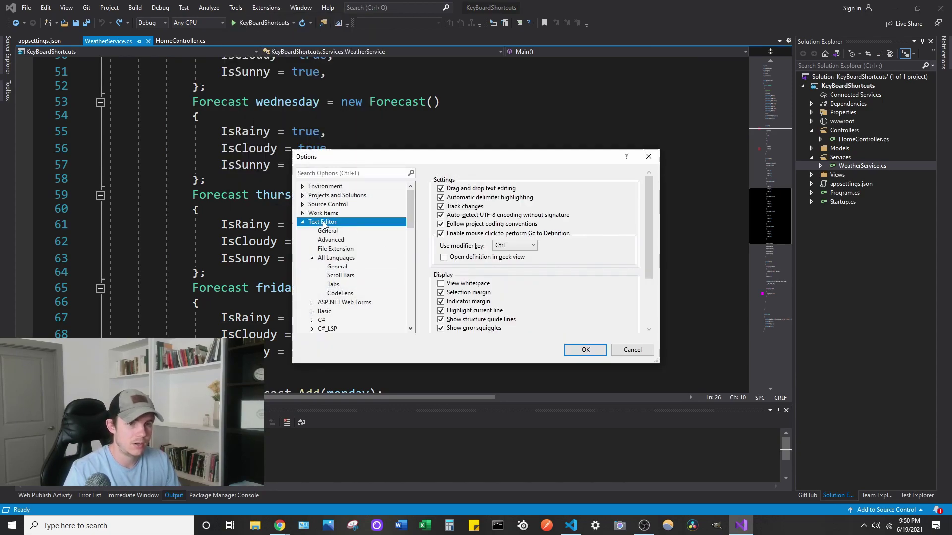
{"action": "left_click", "coordinate": [338, 258]}
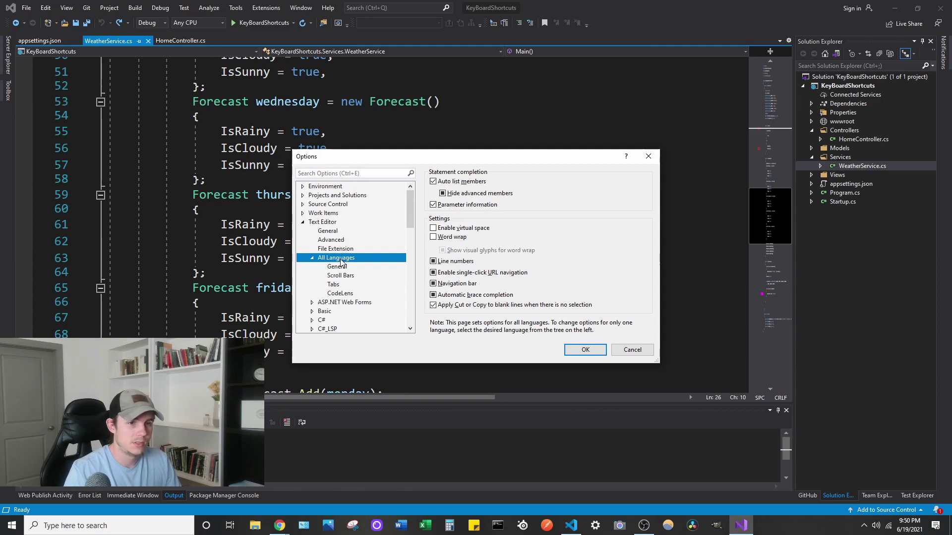
{"action": "left_click", "coordinate": [351, 279]}
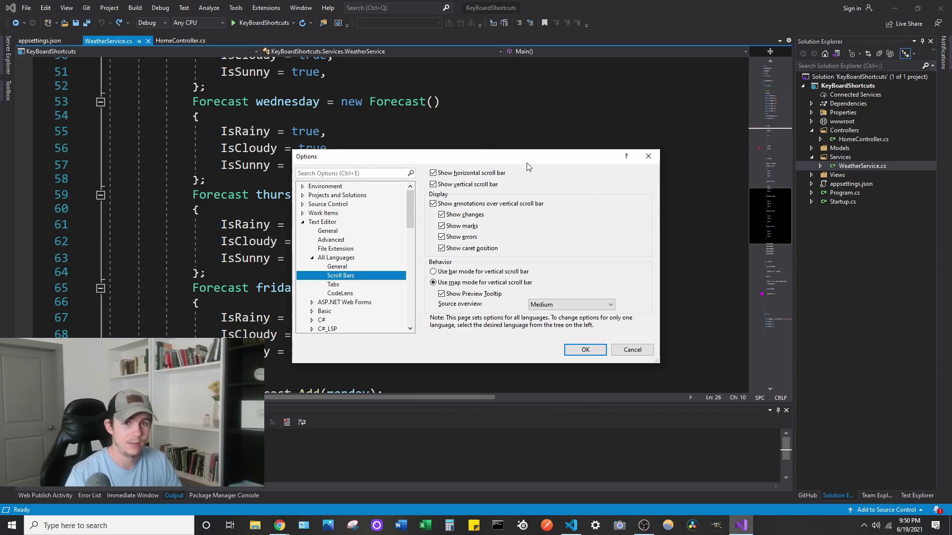
{"action": "left_click", "coordinate": [648, 156]}
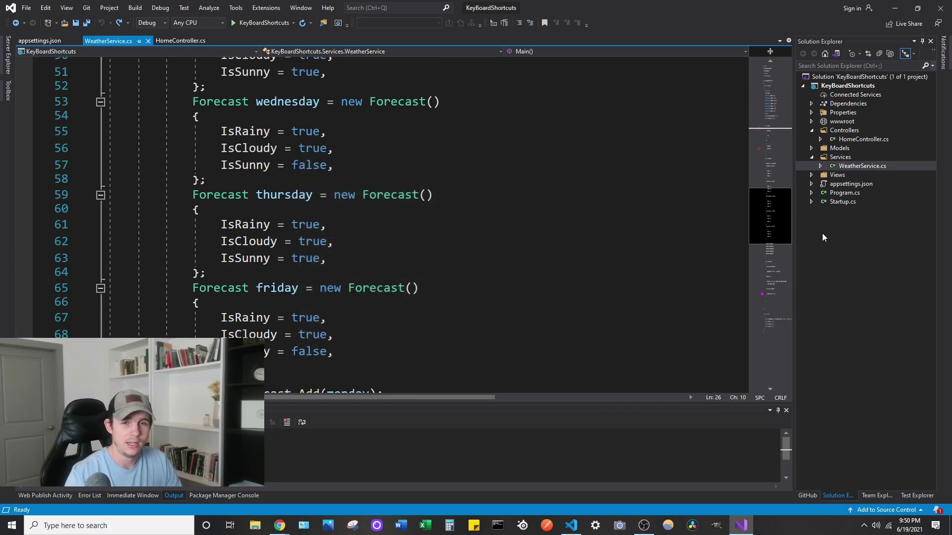
{"action": "mouse_move", "coordinate": [773, 215]}
{"action": "left_mouse_down"}
{"action": "mouse_move", "coordinate": [777, 109]}
{"action": "mouse_move", "coordinate": [769, 132]}
{"action": "mouse_move", "coordinate": [763, 96]}
{"action": "left_mouse_up"}
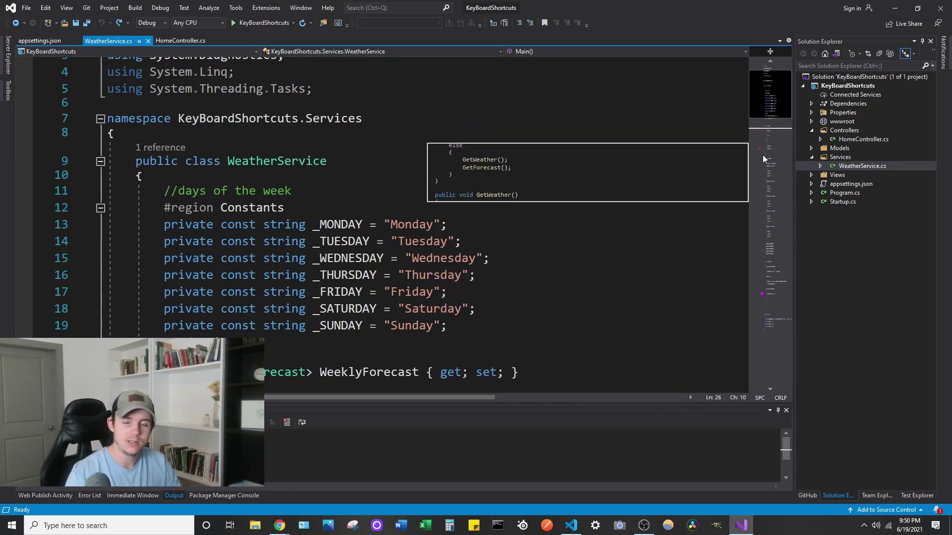
{"action": "scroll", "coordinate": [449, 240], "scroll_direction": "down", "scroll_amount": 5}
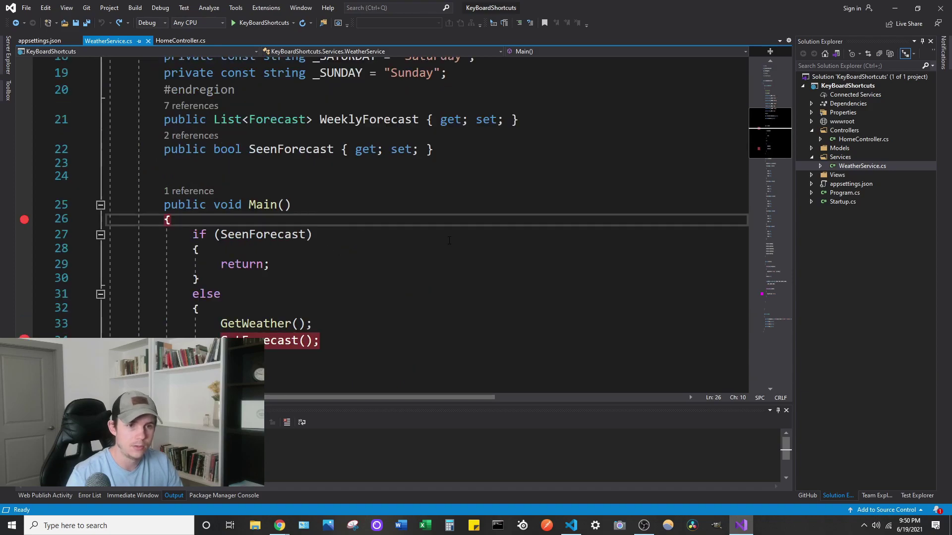
{"action": "mouse_move", "coordinate": [369, 120]}
{"action": "double_click", "coordinate": [389, 119]}
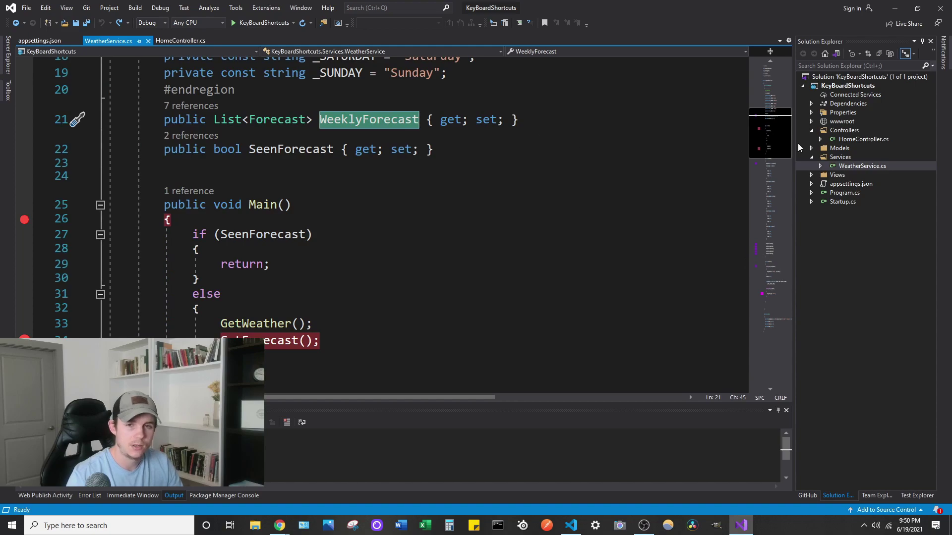
{"action": "left_click", "coordinate": [483, 158]}
{"action": "left_click", "coordinate": [767, 300]}
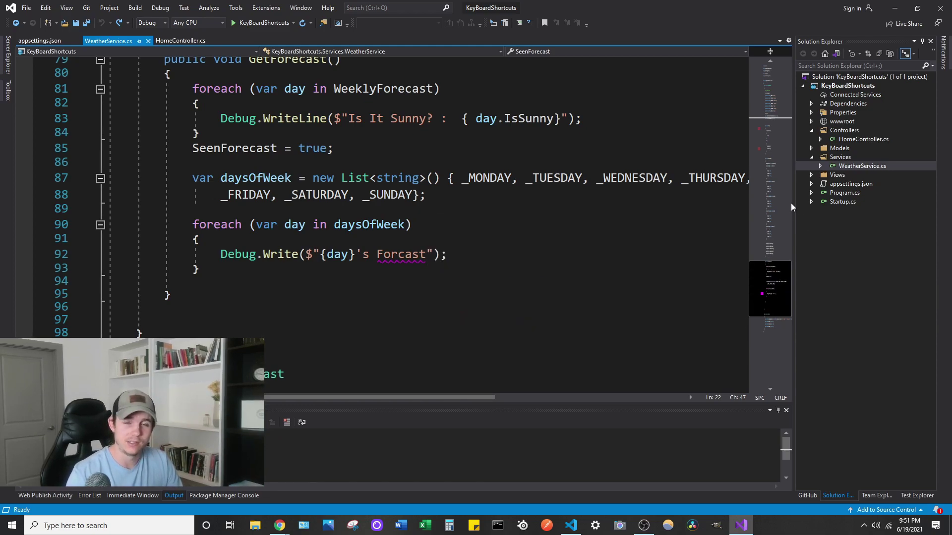
{"action": "mouse_move", "coordinate": [768, 104]}
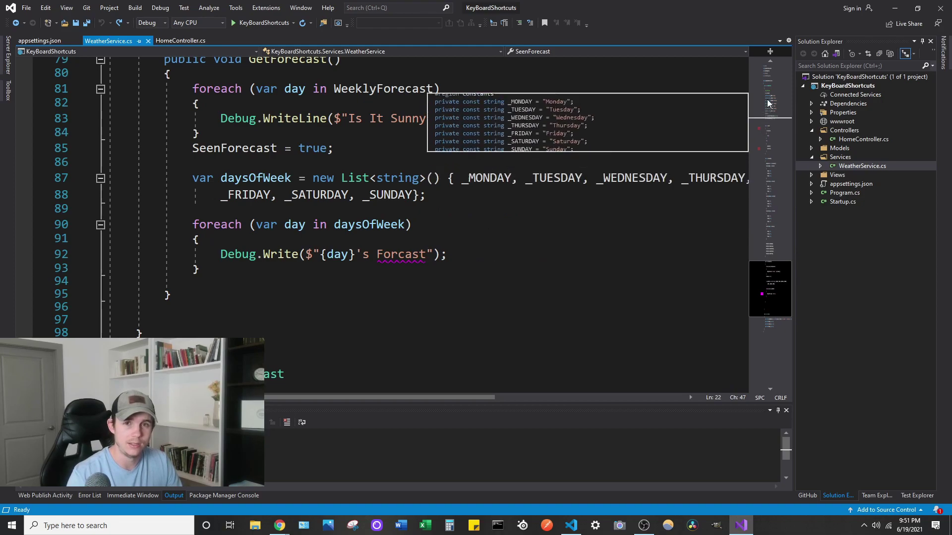
{"action": "left_click", "coordinate": [750, 112]}
{"action": "left_click", "coordinate": [772, 138]}
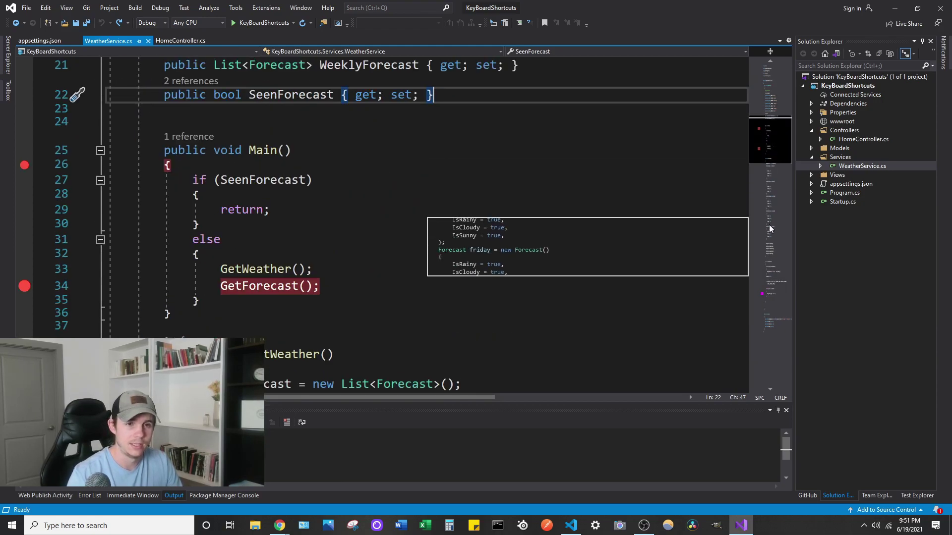